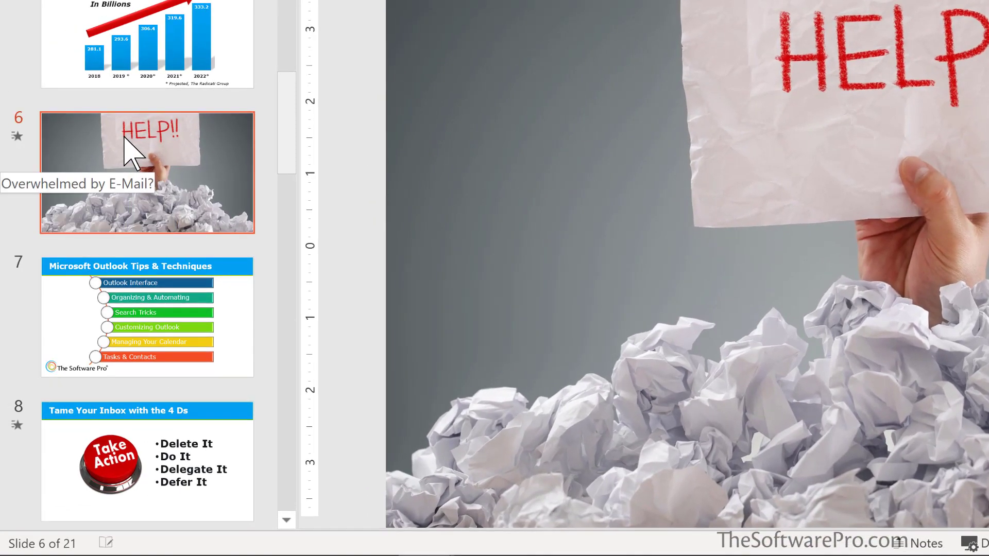
- Hide slide 6, the HELP slide, from the slideshow via its context menu
{"action": "right_click", "coordinate": [125, 141]}
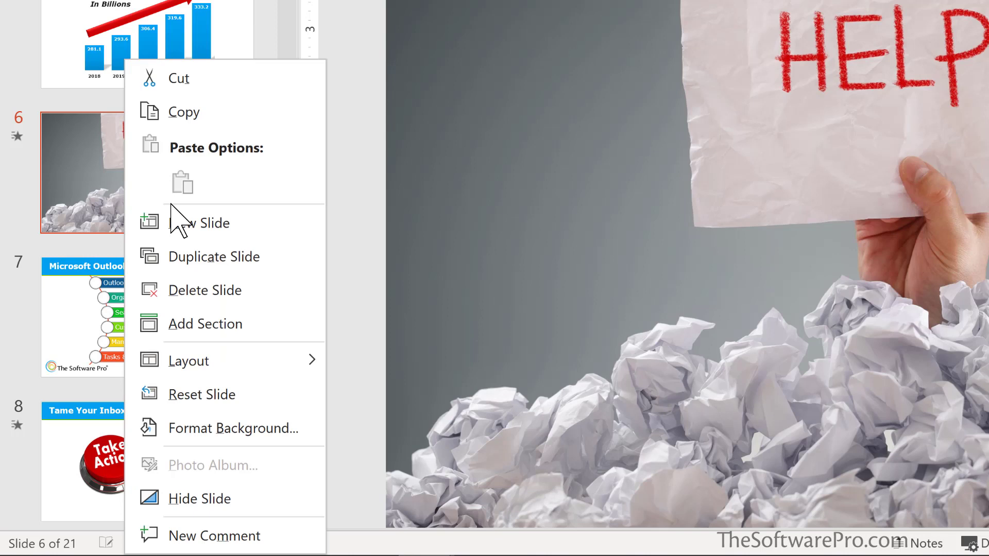
{"action": "left_click", "coordinate": [209, 498]}
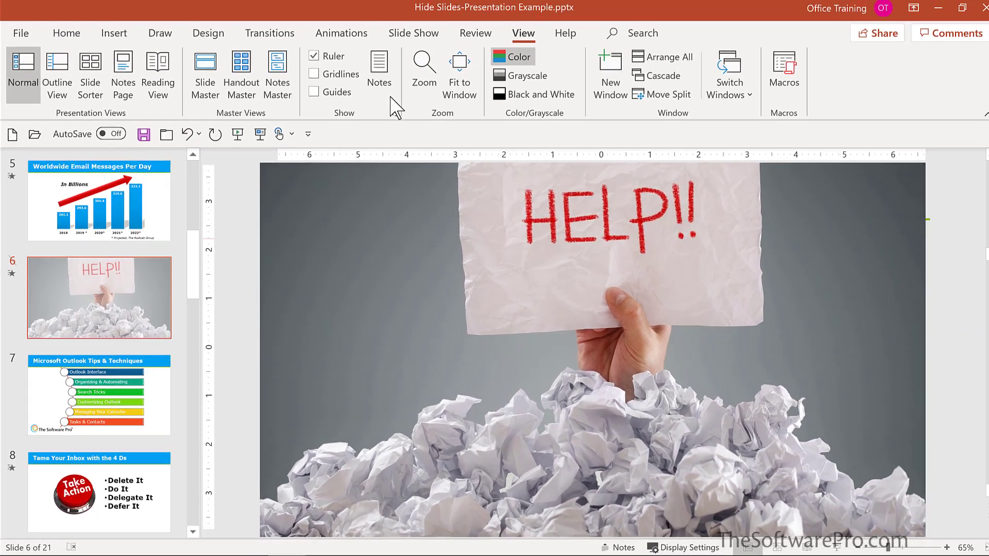
- Hide slide 12, 'Categories Can Be Applied to…', using the Slide Show ribbon's Hide Slide
{"action": "left_click", "coordinate": [415, 47]}
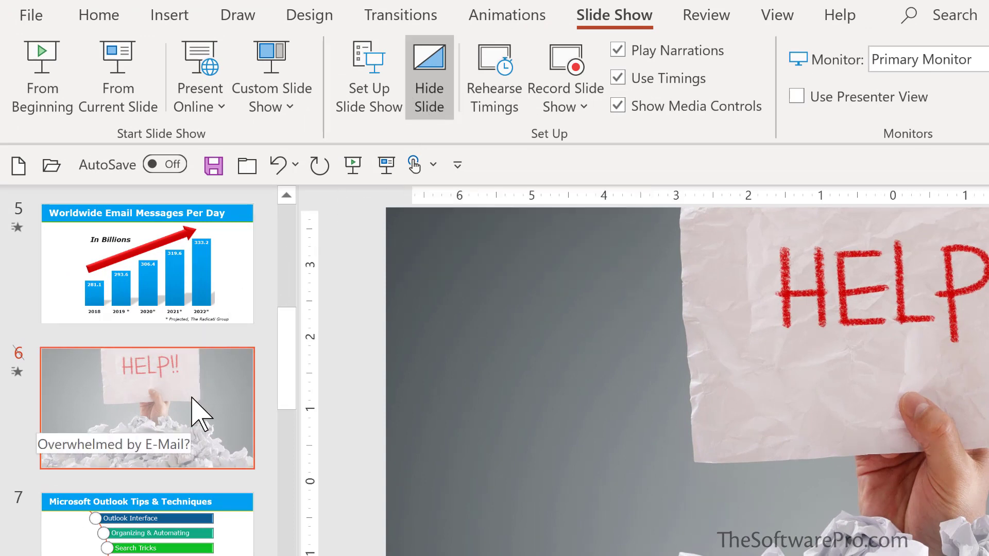
{"action": "scroll", "coordinate": [199, 415], "scroll_direction": "down", "scroll_amount": 2}
{"action": "scroll", "coordinate": [200, 415], "scroll_direction": "down", "scroll_amount": 3}
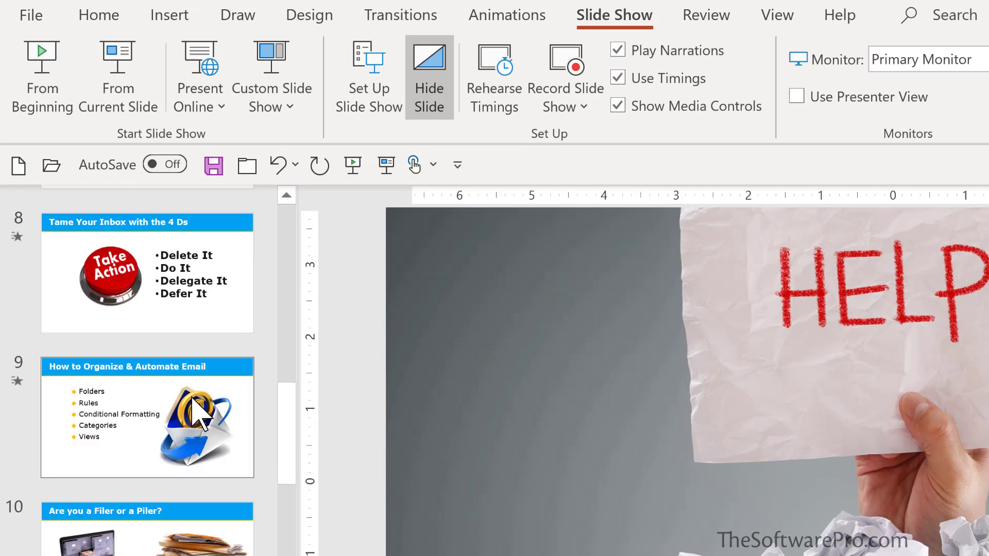
{"action": "scroll", "coordinate": [199, 415], "scroll_direction": "down", "scroll_amount": 3}
{"action": "scroll", "coordinate": [200, 415], "scroll_direction": "down", "scroll_amount": 3}
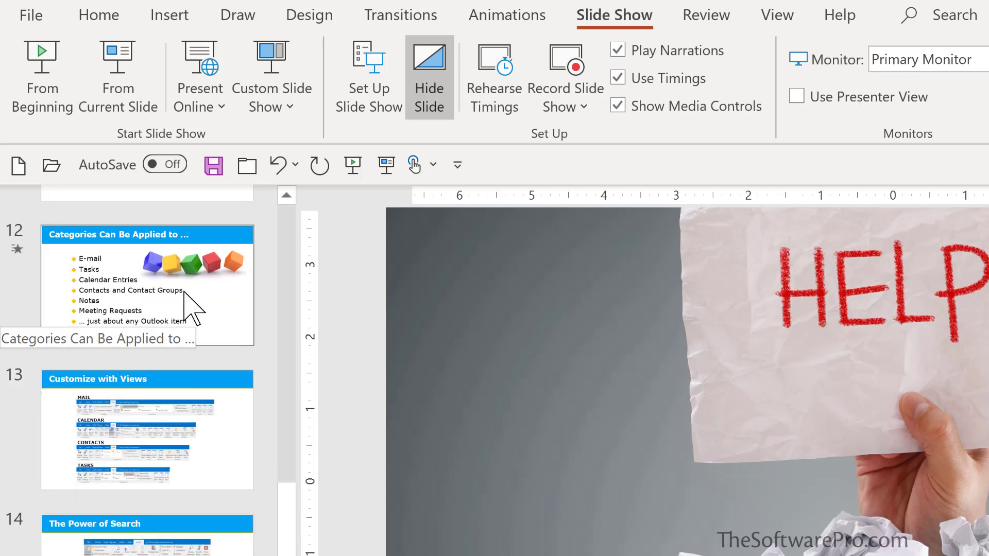
{"action": "left_click", "coordinate": [193, 310]}
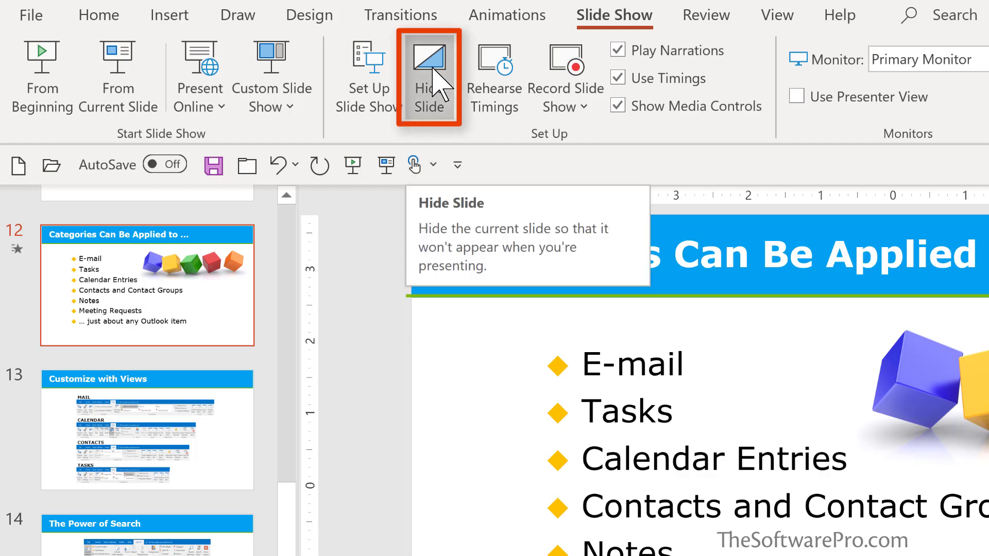
{"action": "left_click", "coordinate": [438, 78]}
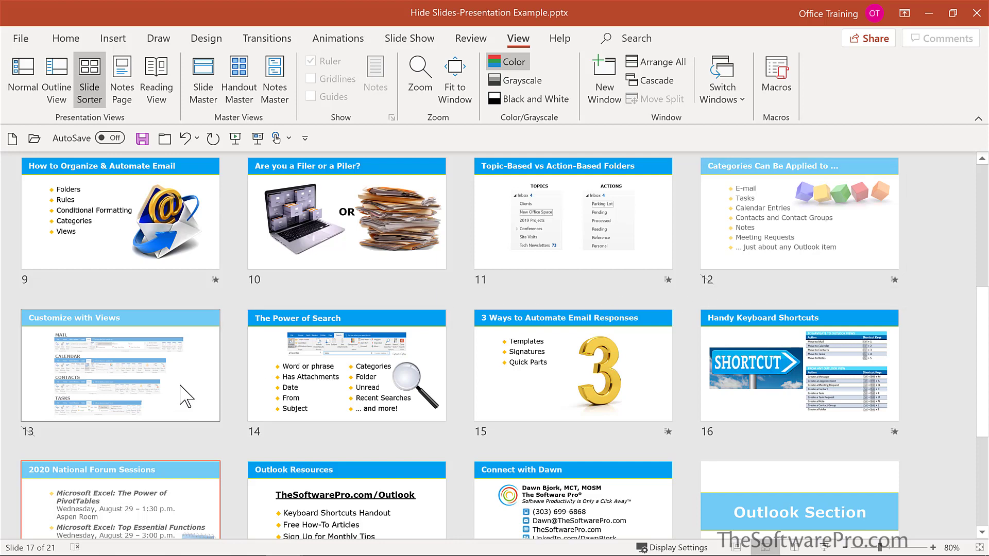
{"action": "scroll", "coordinate": [184, 395], "scroll_direction": "down", "scroll_amount": 3}
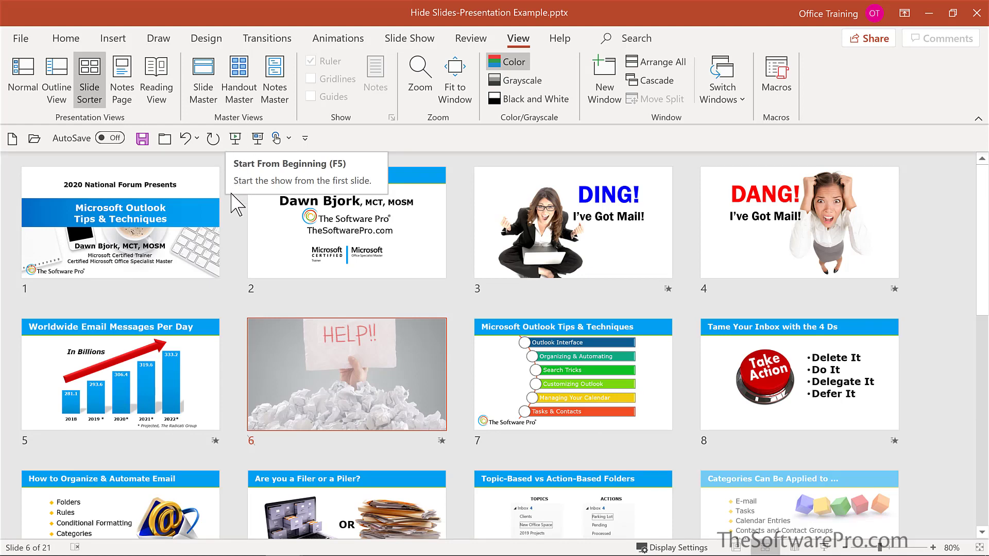
- Bring up the print preview of the deck as grayscale nine-slides-per-page handouts
{"action": "key", "text": "ctrl+p"}
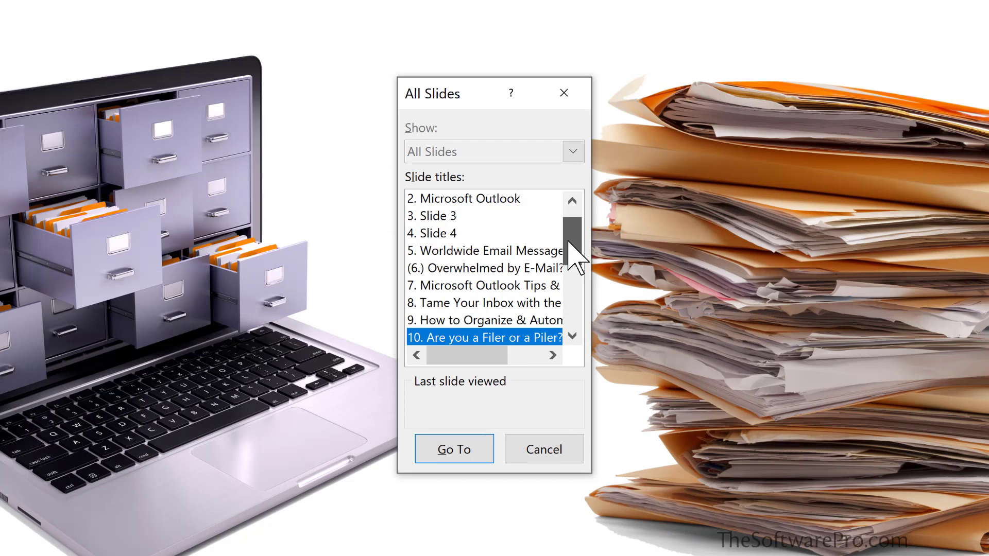
{"action": "left_click_drag", "start_coordinate": [569, 241], "coordinate": [565, 252]}
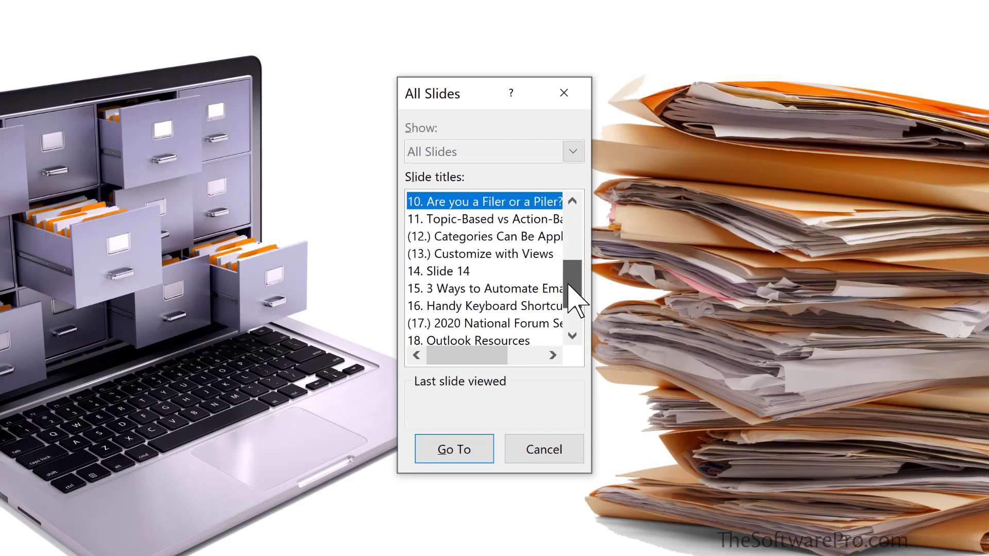
{"action": "left_click_drag", "start_coordinate": [565, 263], "coordinate": [568, 286]}
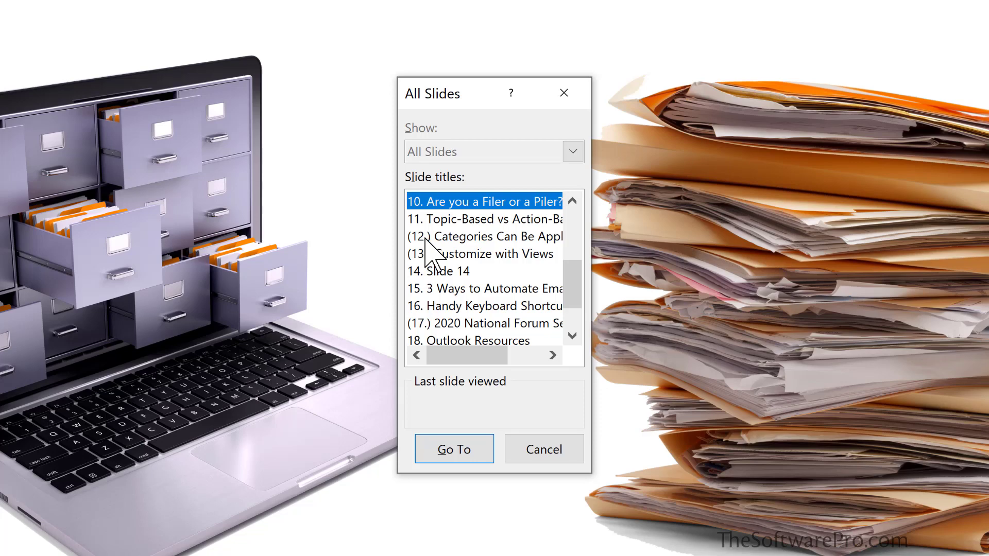
- Choose hidden slide 12, 'Categories Can Be Applied to…', as the jump target
{"action": "left_click", "coordinate": [426, 239]}
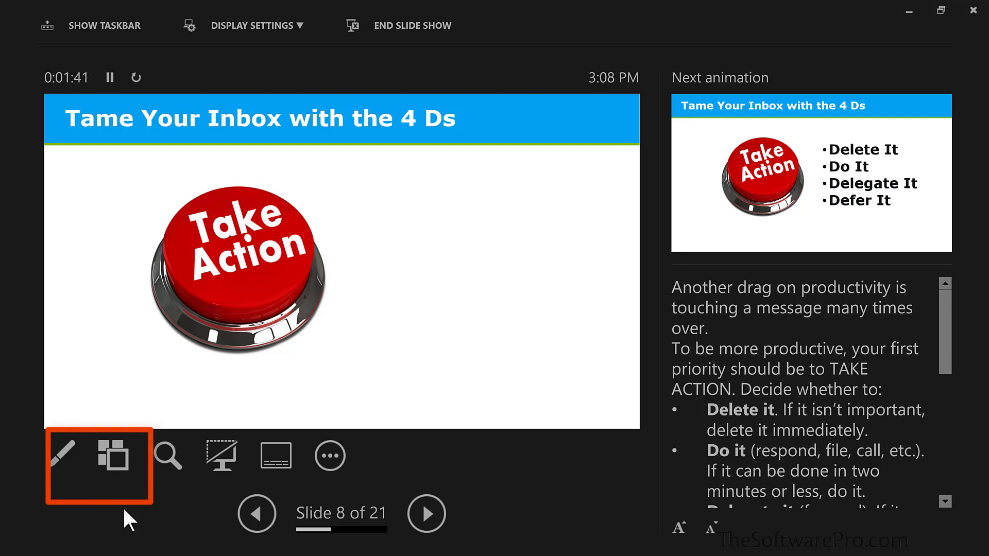
- Show thumbnails of every slide from Presenter View to reach hidden slide 12
{"action": "left_click", "coordinate": [113, 452]}
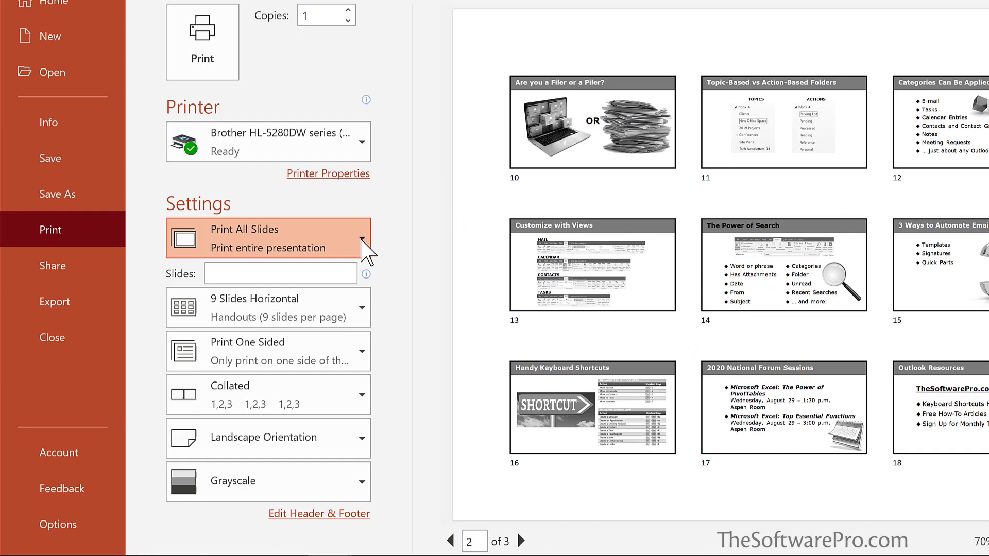
- Turn off Print Hidden Slides and preview the second page of the two-page handout
{"action": "left_click", "coordinate": [313, 285]}
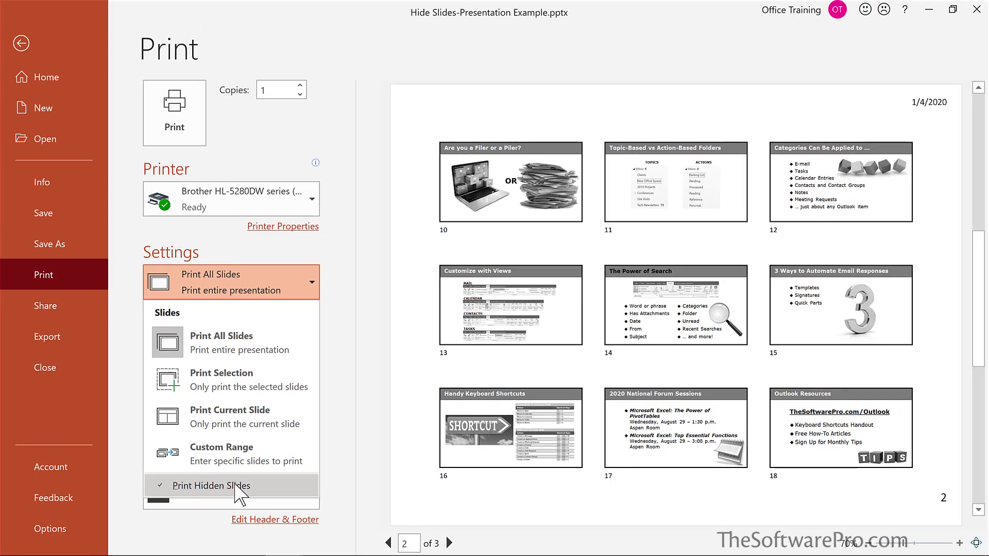
{"action": "left_click", "coordinate": [240, 489]}
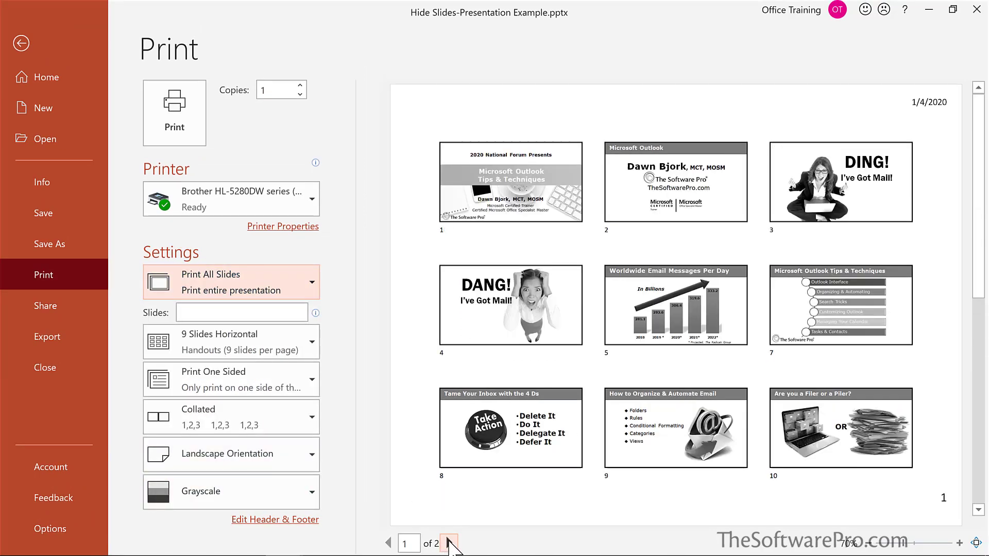
{"action": "left_click", "coordinate": [448, 543]}
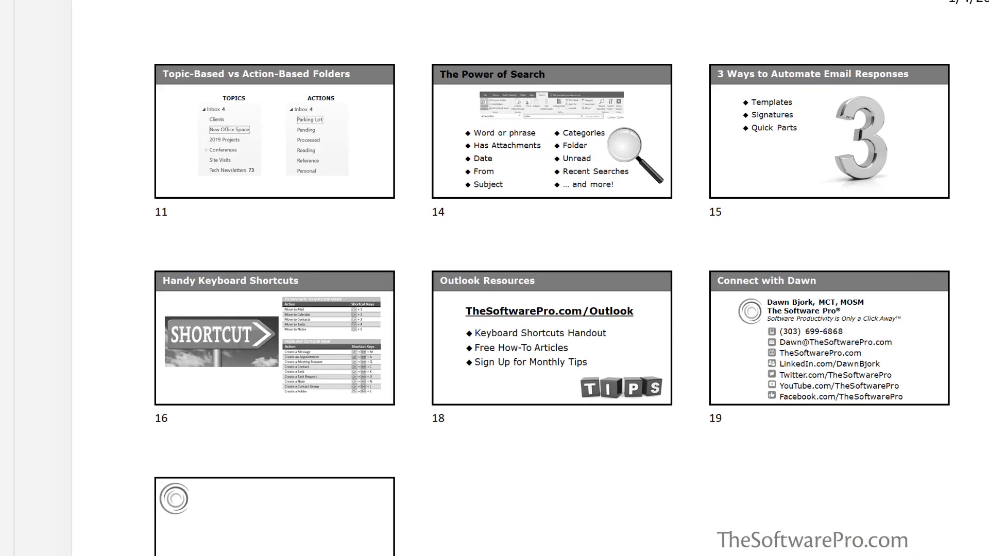